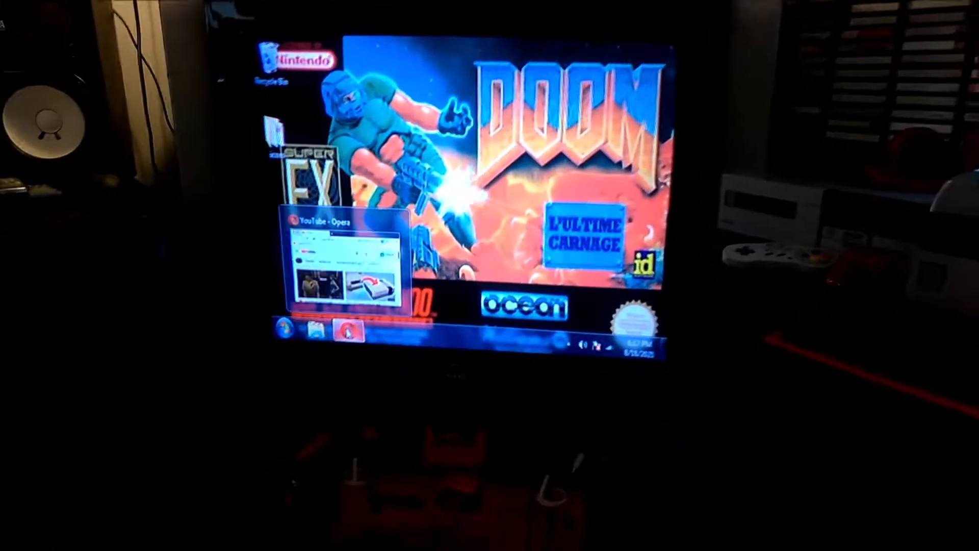
Restore the YouTube browser, minimize it to the Doom desktop and bring up the desktop context menu
click(354, 335)
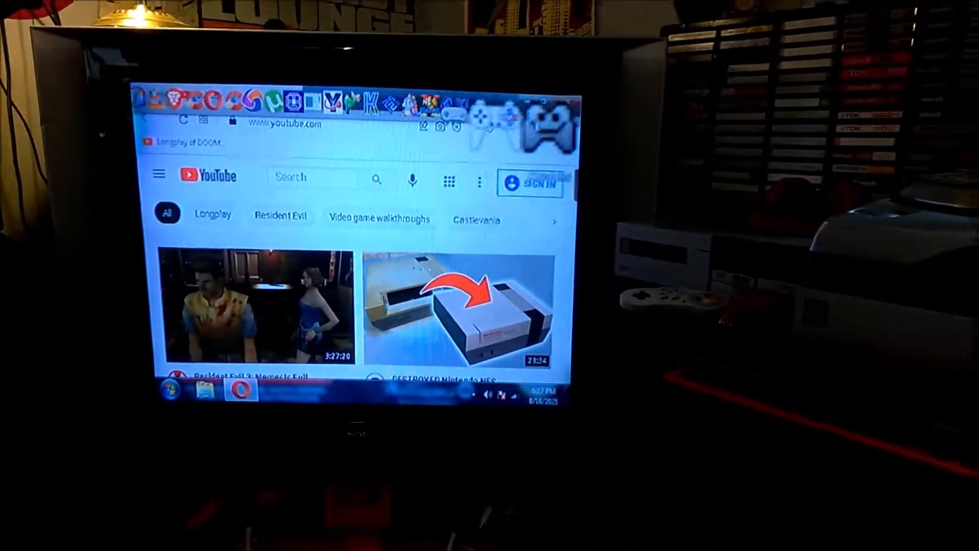
click(525, 105)
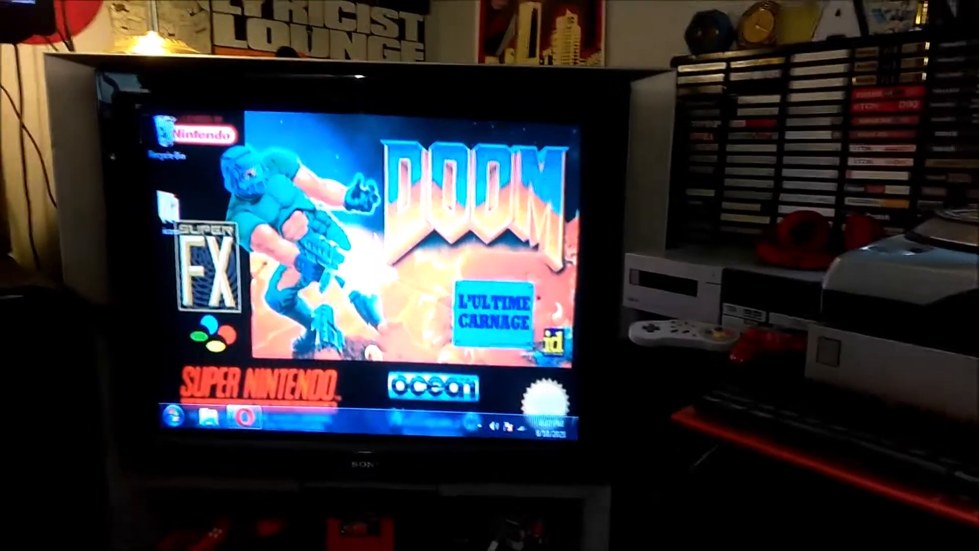
right_click(391, 214)
click(435, 316)
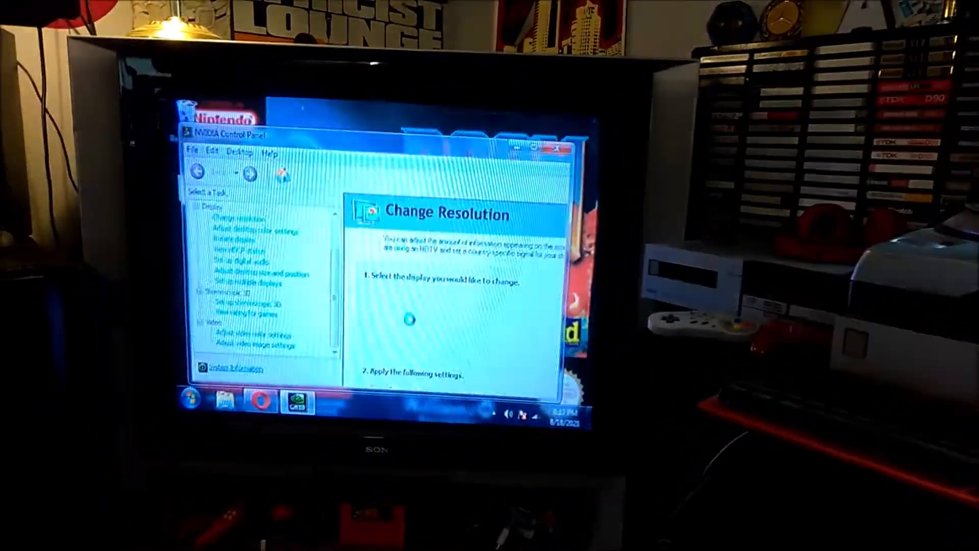
scroll(431, 267, down, 5)
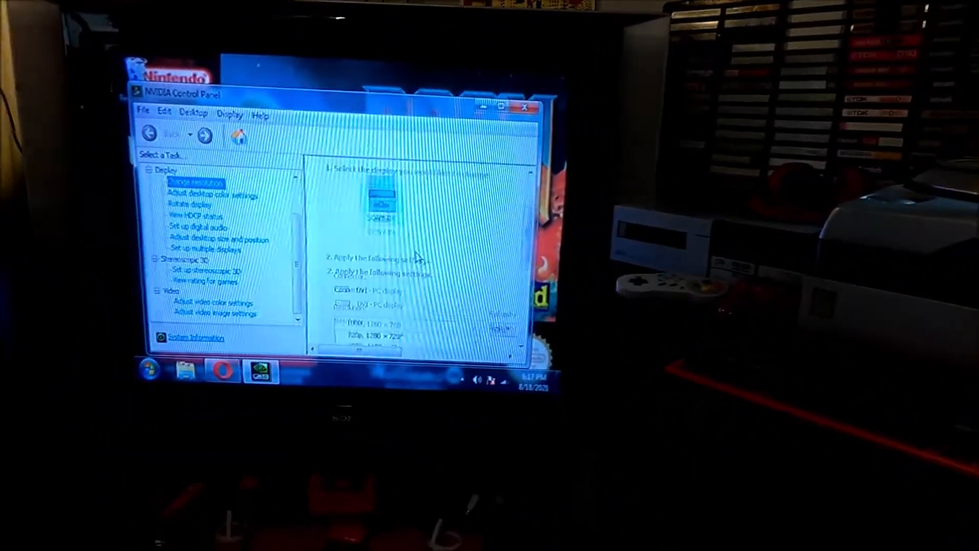
scroll(431, 266, down, 3)
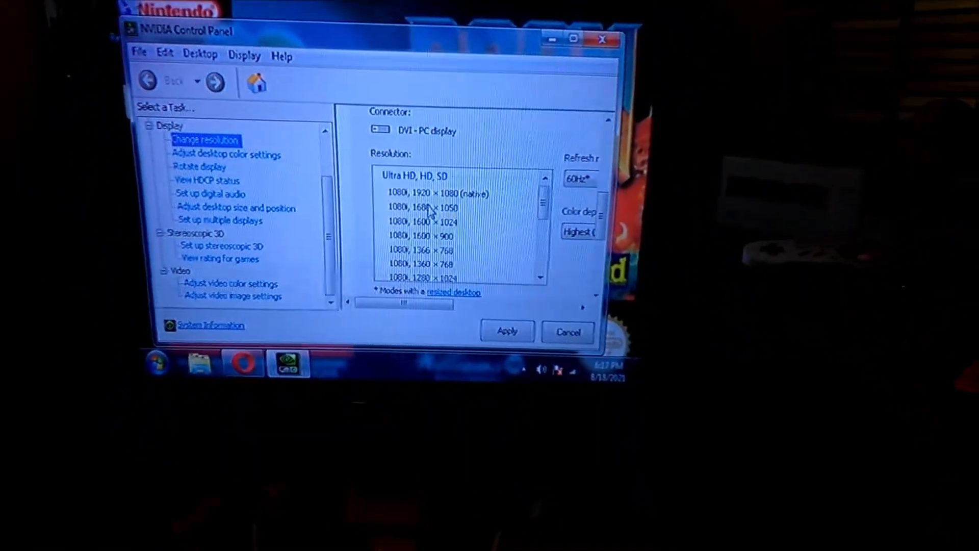
click(436, 195)
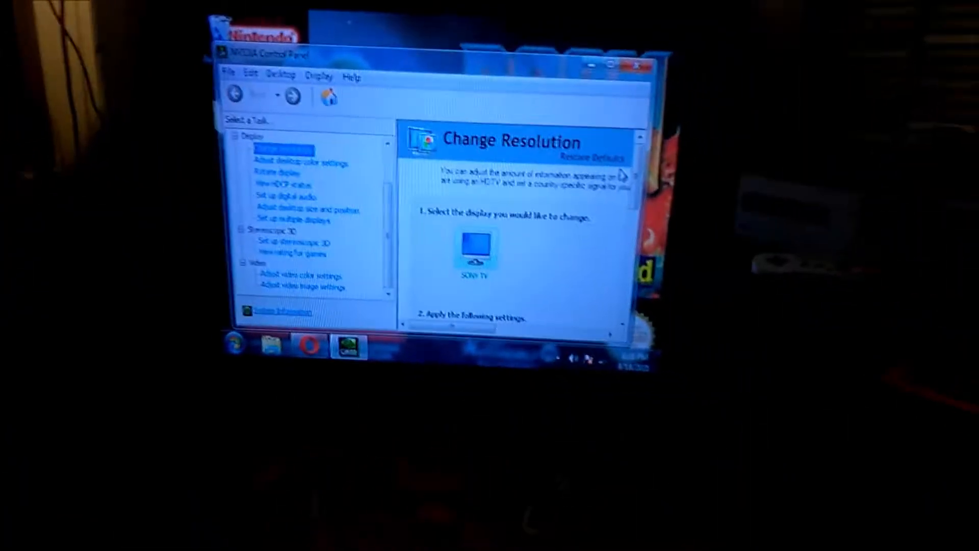
scroll(599, 231, down, 3)
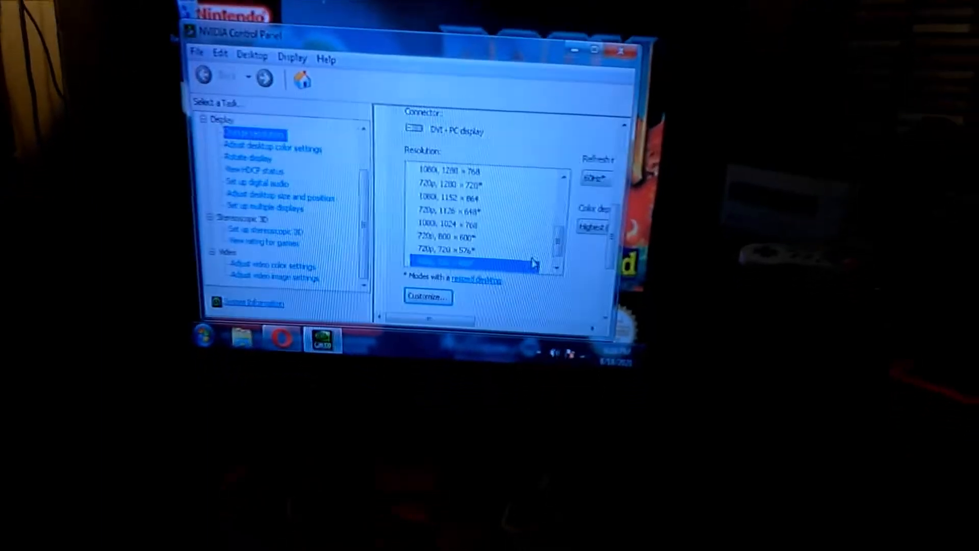
key(alt+F4)
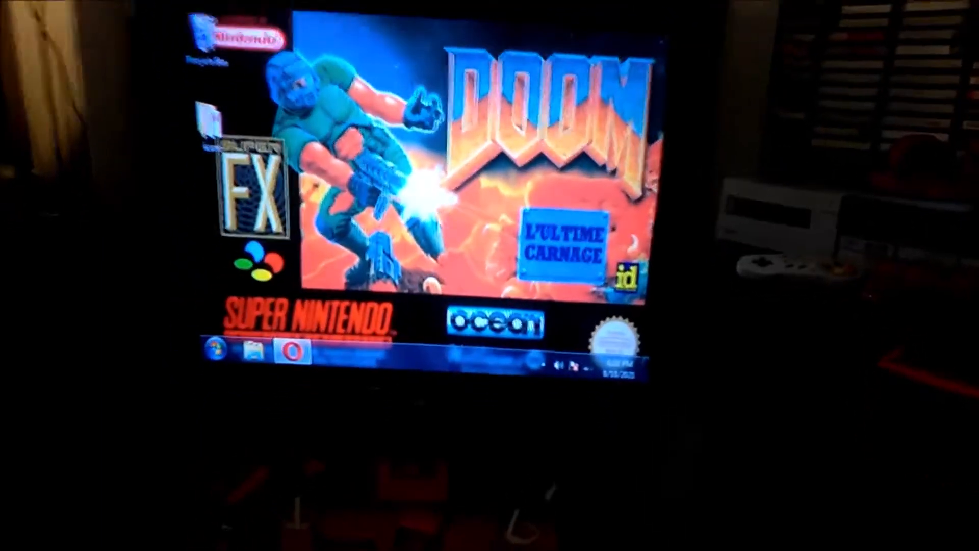
Bring up the YouTube browser and start the Super Mario World SNES longplay video
click(293, 351)
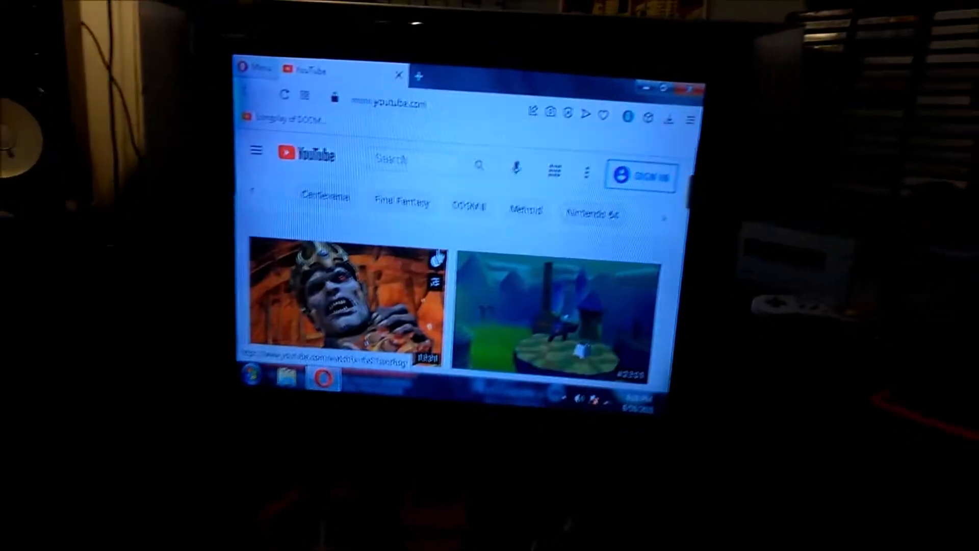
scroll(438, 256, down, 5)
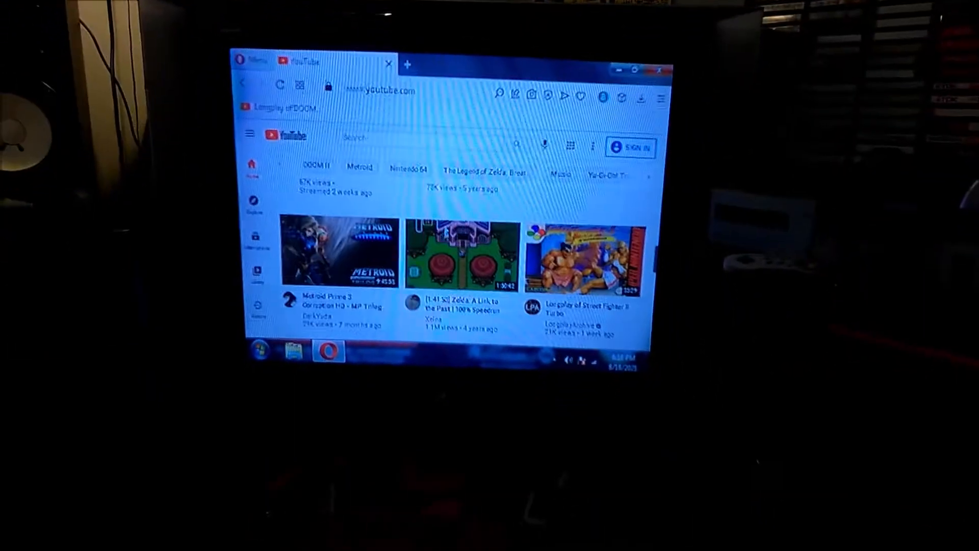
scroll(447, 268, down, 3)
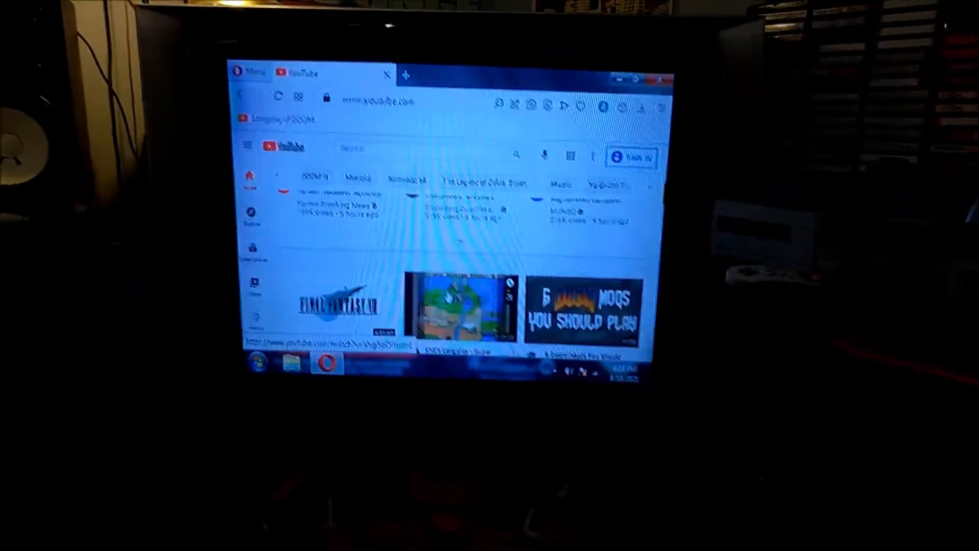
click(452, 291)
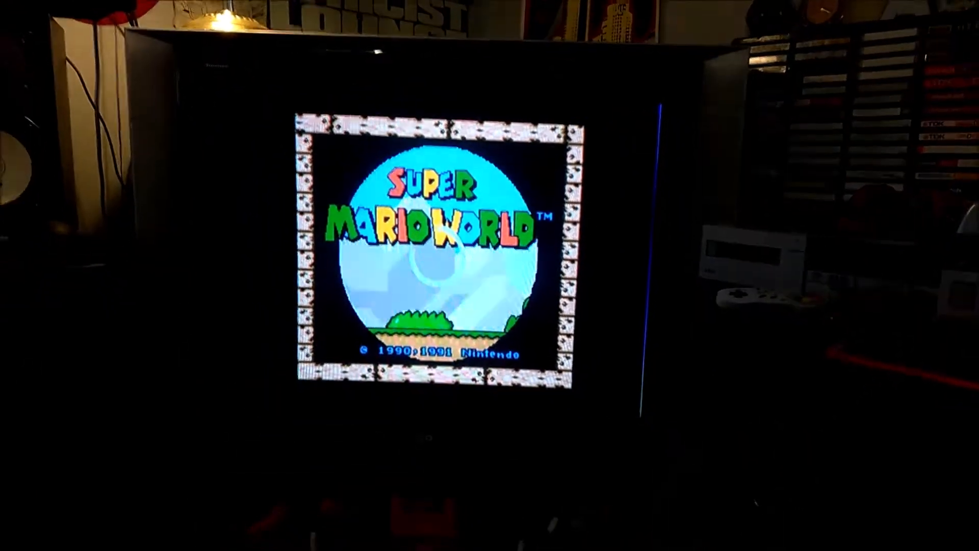
Watch the Super Mario World video full screen, then return to the longplay video list
key(Escape)
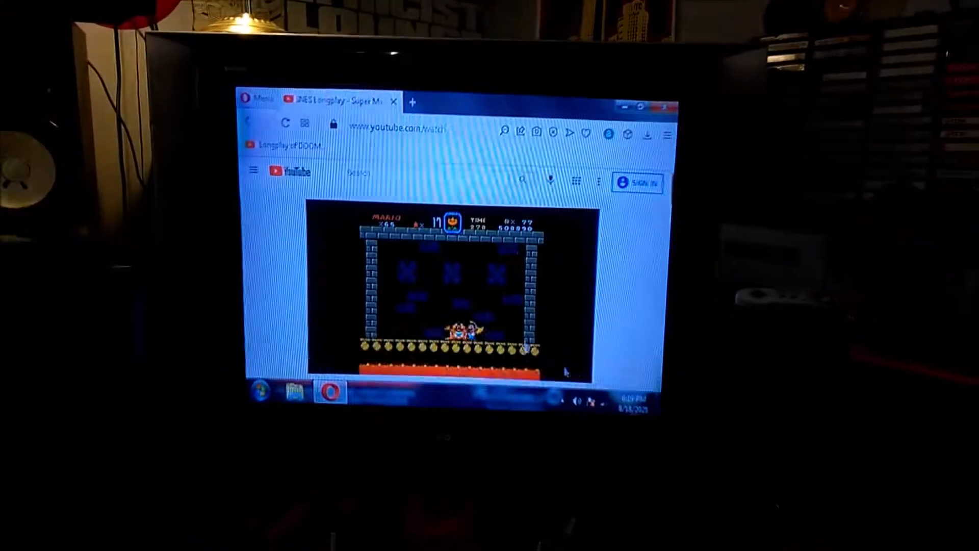
scroll(565, 372, down, 2)
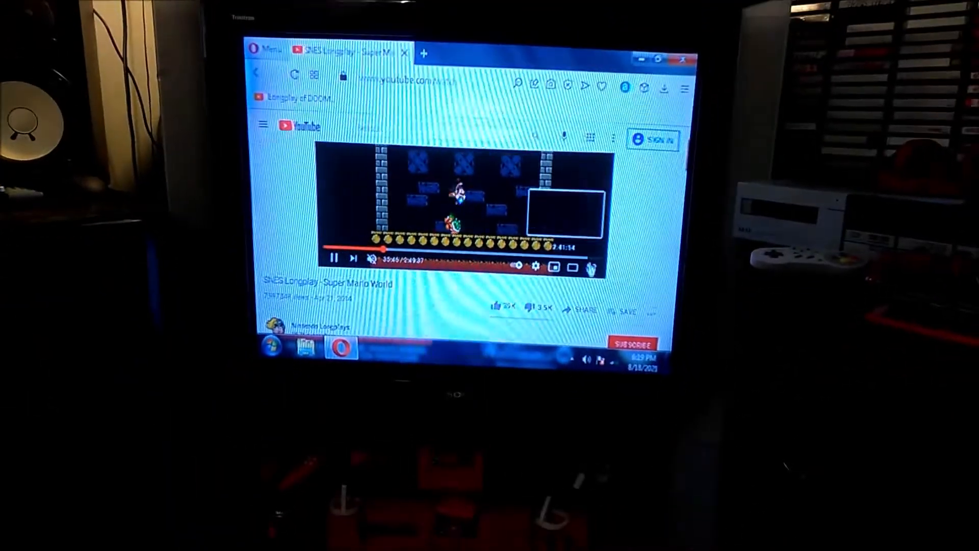
click(591, 268)
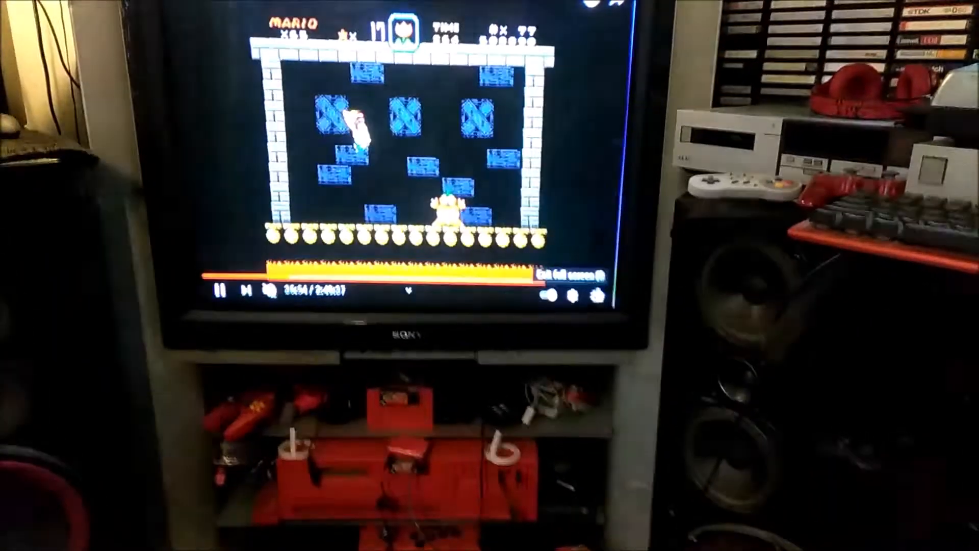
key(Escape)
key(alt+Left)
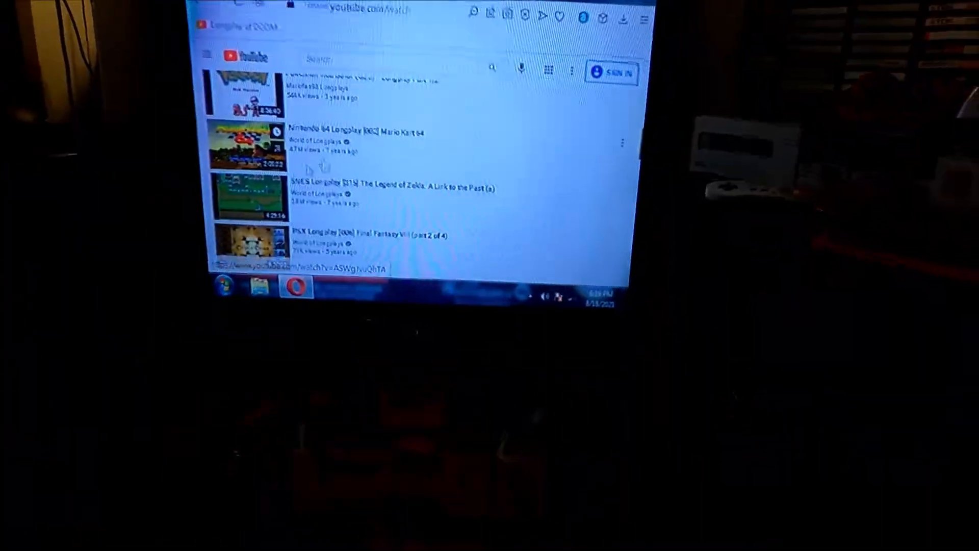
Start the Mario Kart 64 longplay, skip to about 20:16 of racing gameplay and go full screen
click(318, 162)
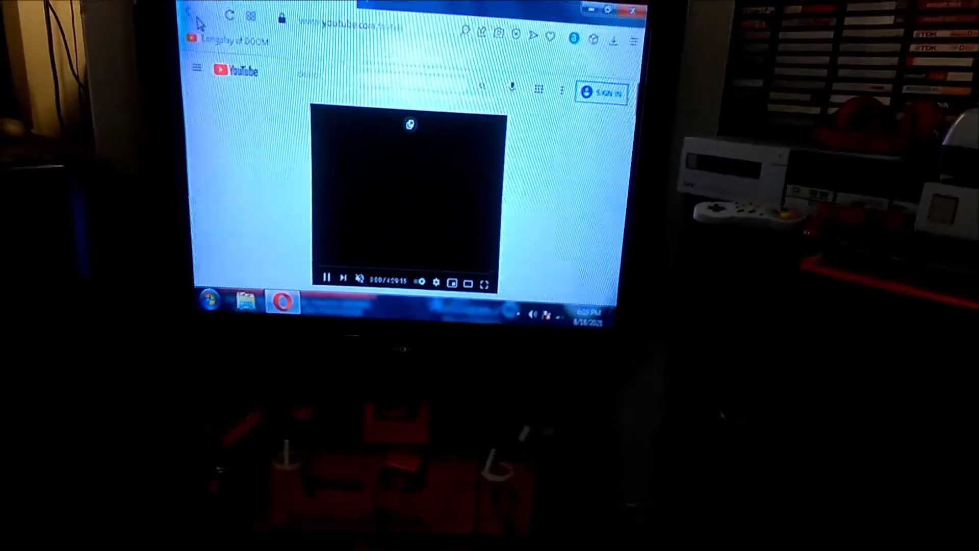
scroll(405, 191, down, 5)
scroll(406, 192, down, 5)
scroll(406, 192, down, 5)
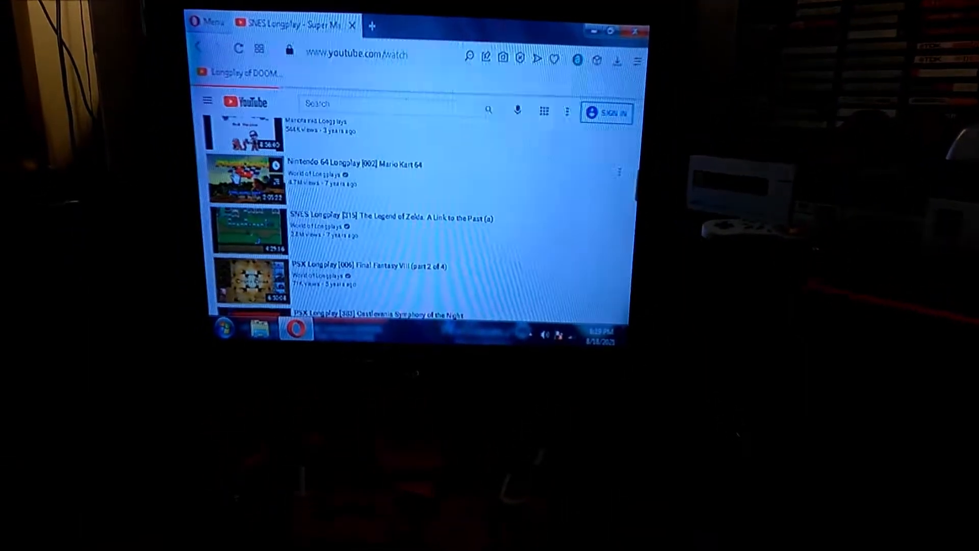
scroll(359, 270, up, 10)
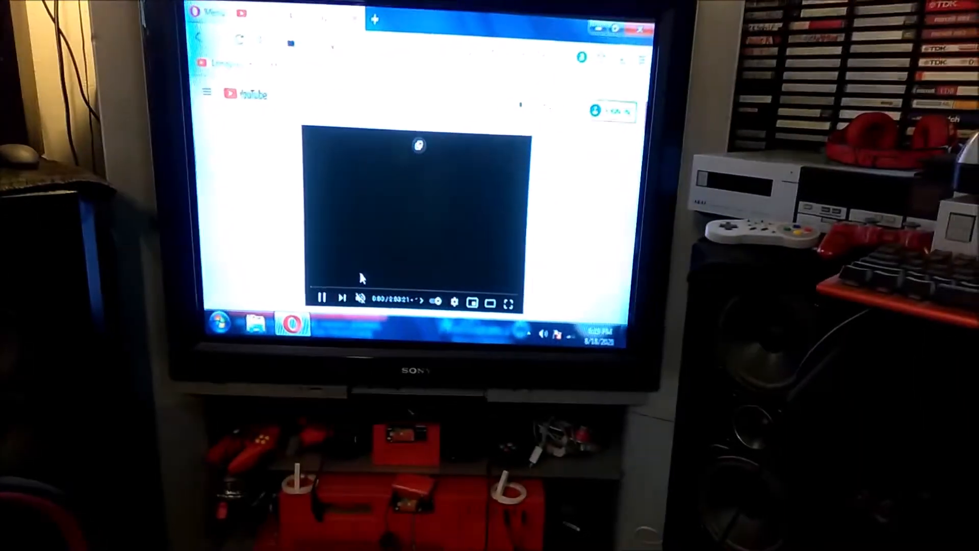
click(360, 291)
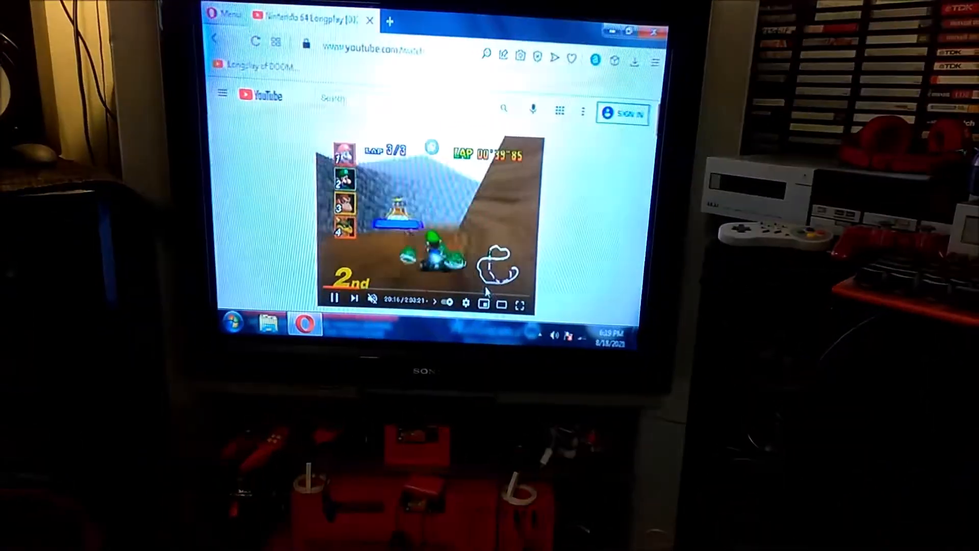
click(519, 305)
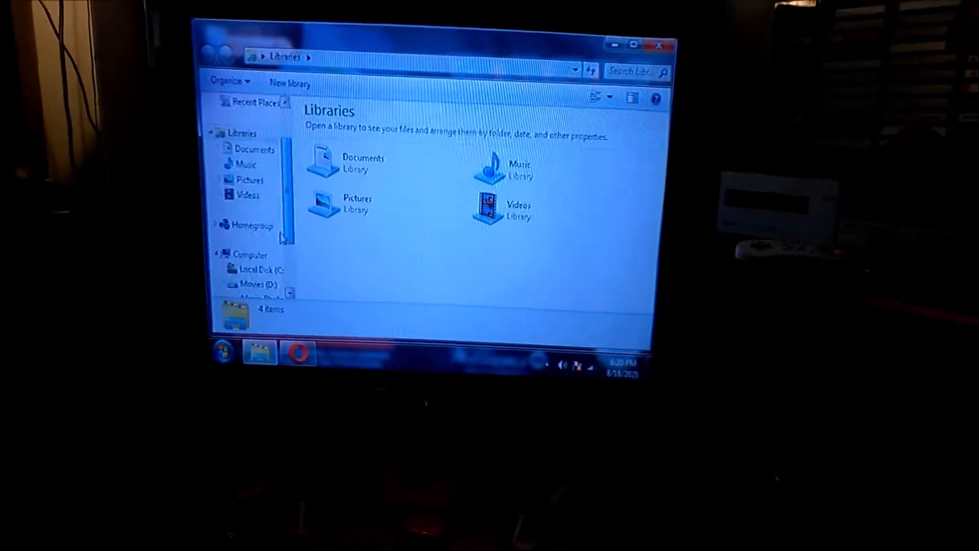
Browse Movies (D:) to the Simpsons season 5 folder and select a batch of episode files
click(258, 284)
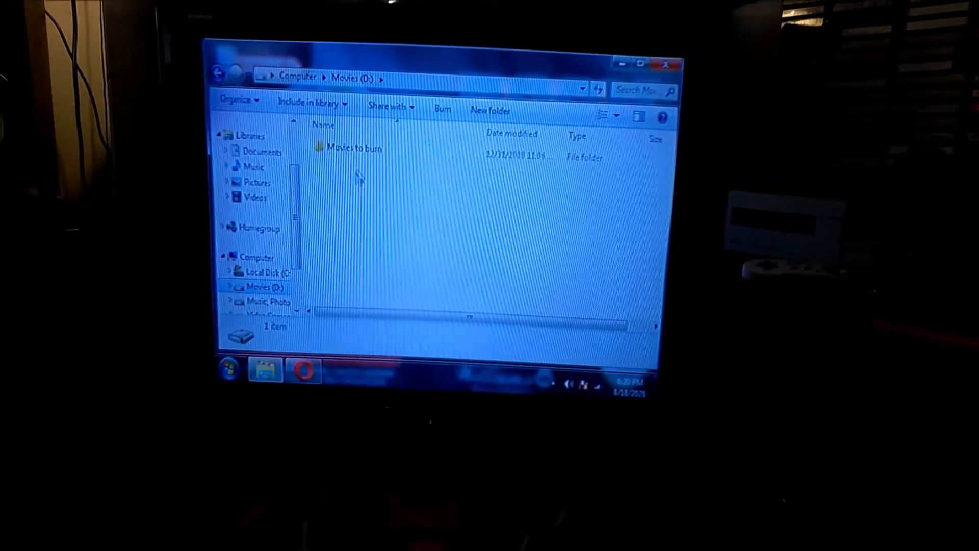
double_click(354, 148)
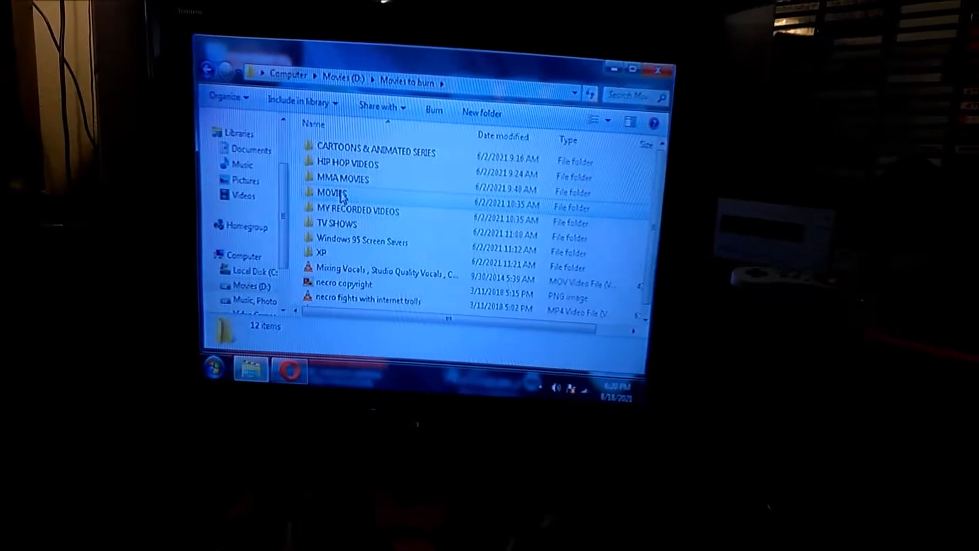
key(BackSpace)
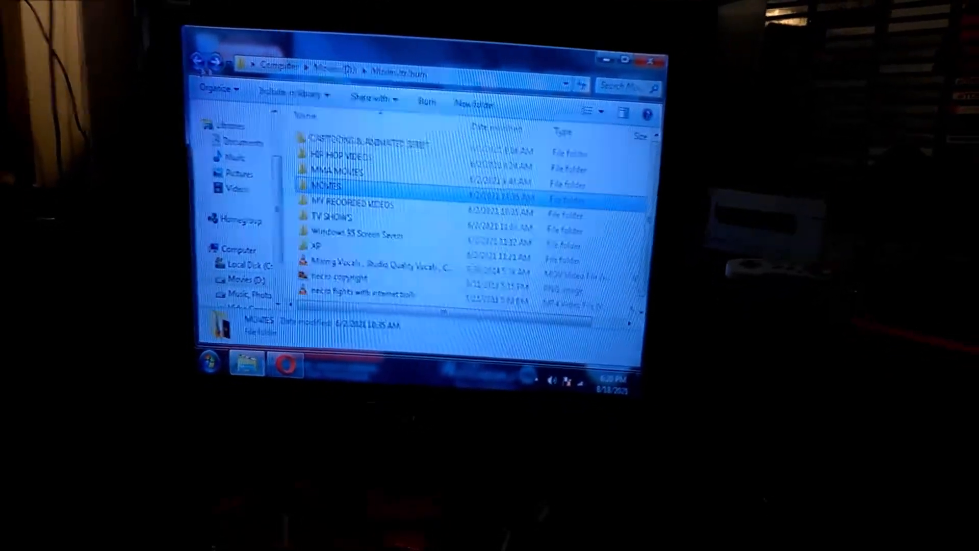
scroll(376, 223, down, 3)
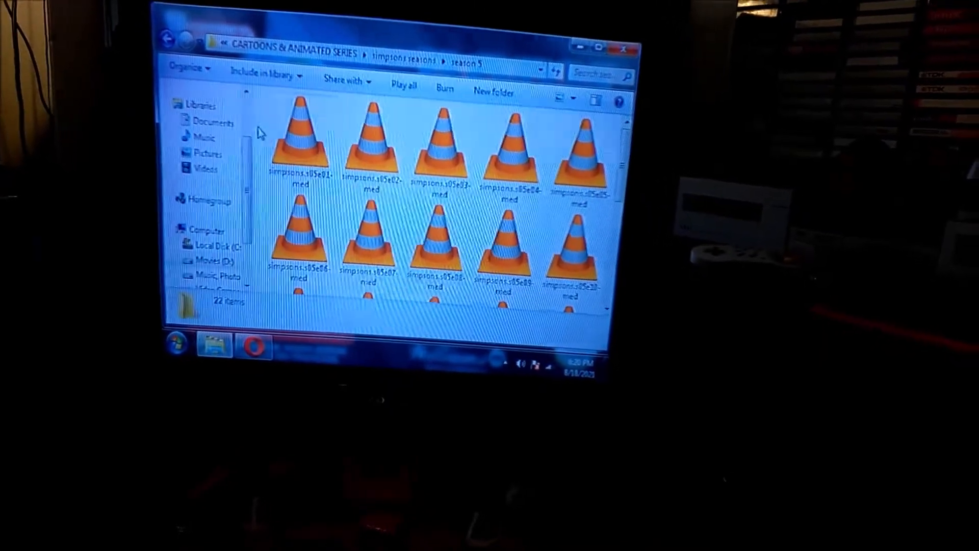
drag(511, 289, 513, 295)
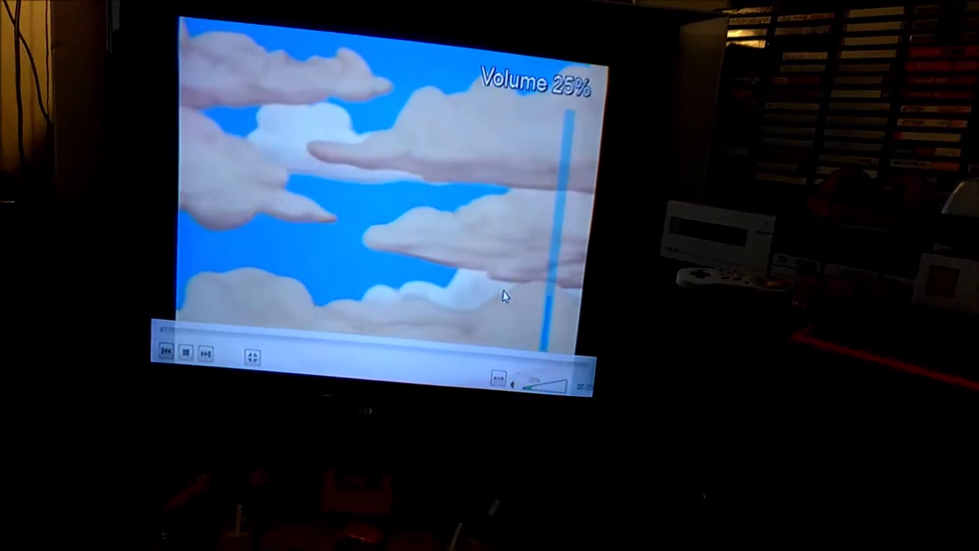
scroll(503, 297, down, 3)
scroll(504, 297, down, 2)
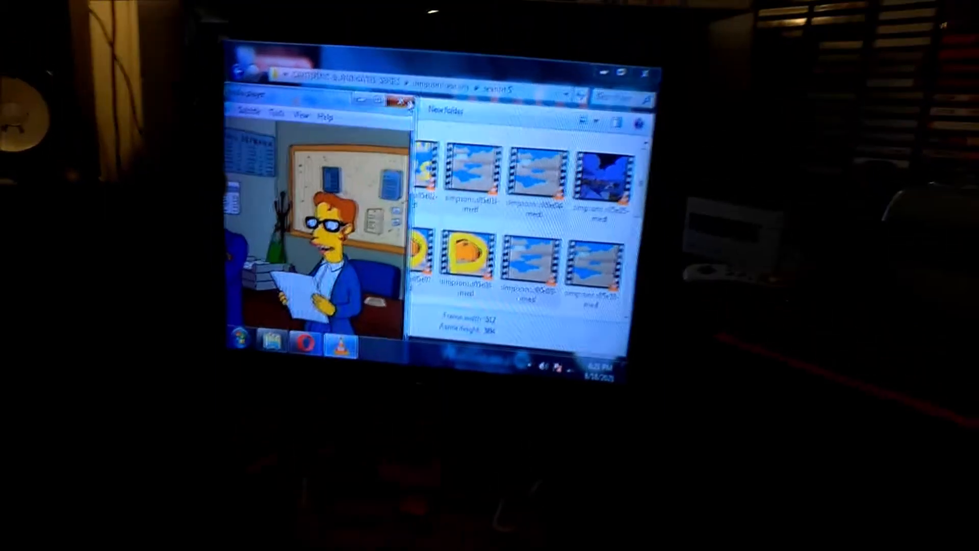
Close the VLC window playing the Simpsons episode
click(407, 102)
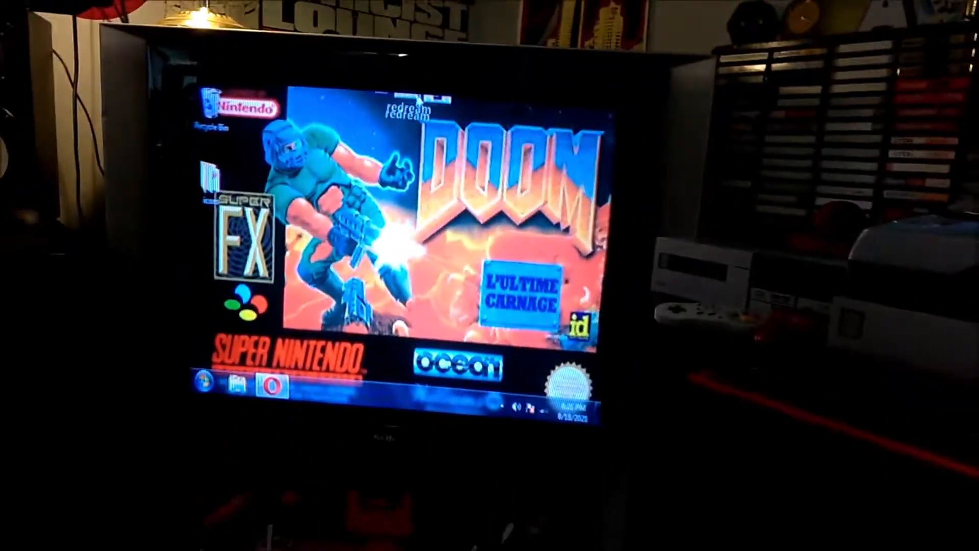
Launch ePSXe from the desktop and bring up its configuration menu
click(418, 98)
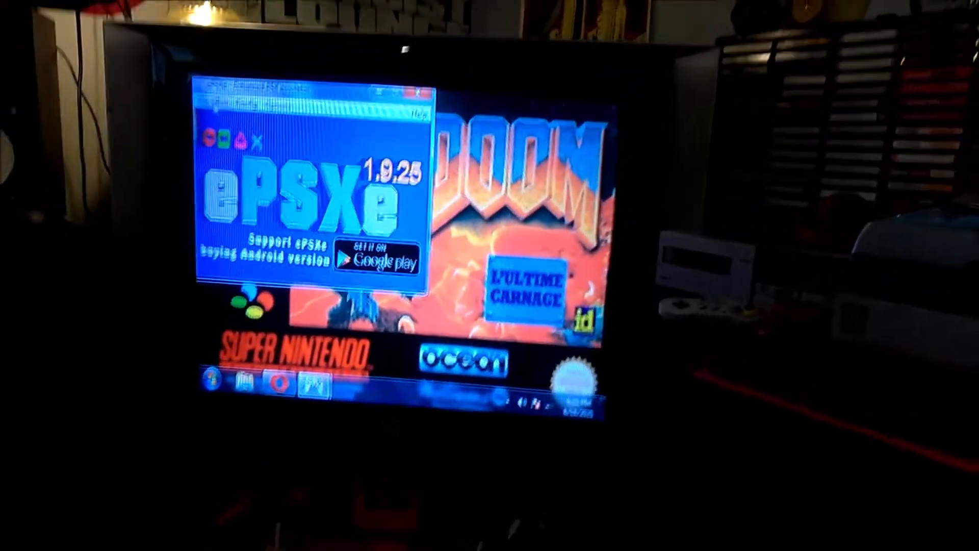
click(237, 105)
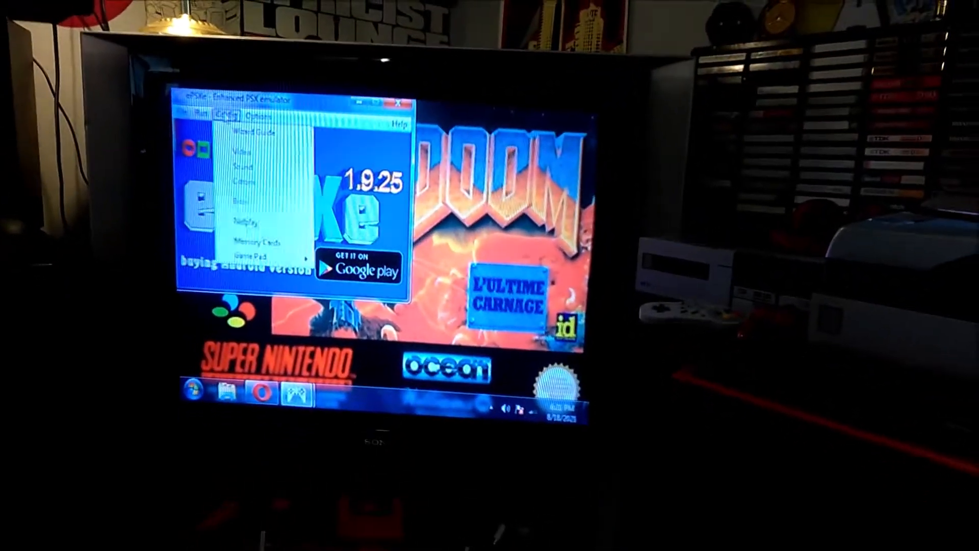